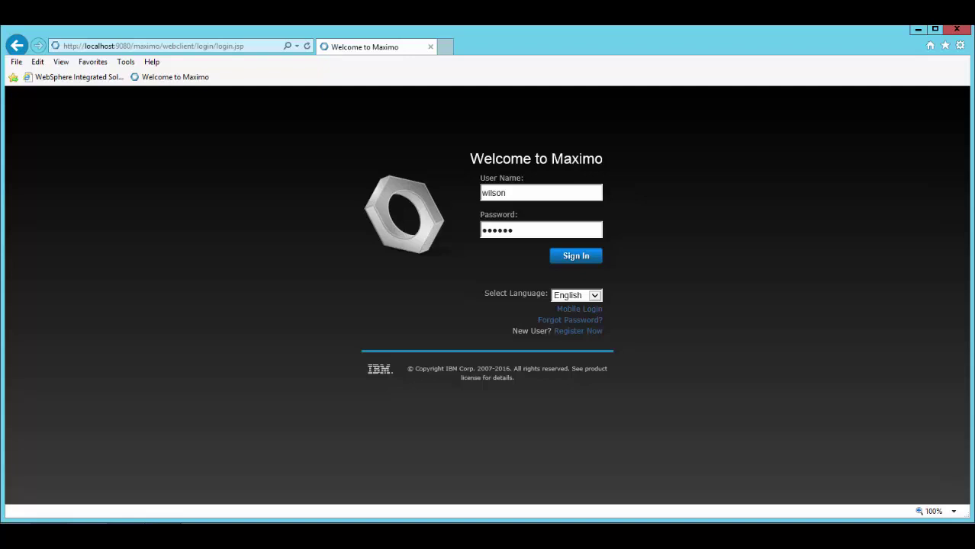
Sign in to Maximo with the filled-in credentials and open the System Properties application.
left_click(582, 261)
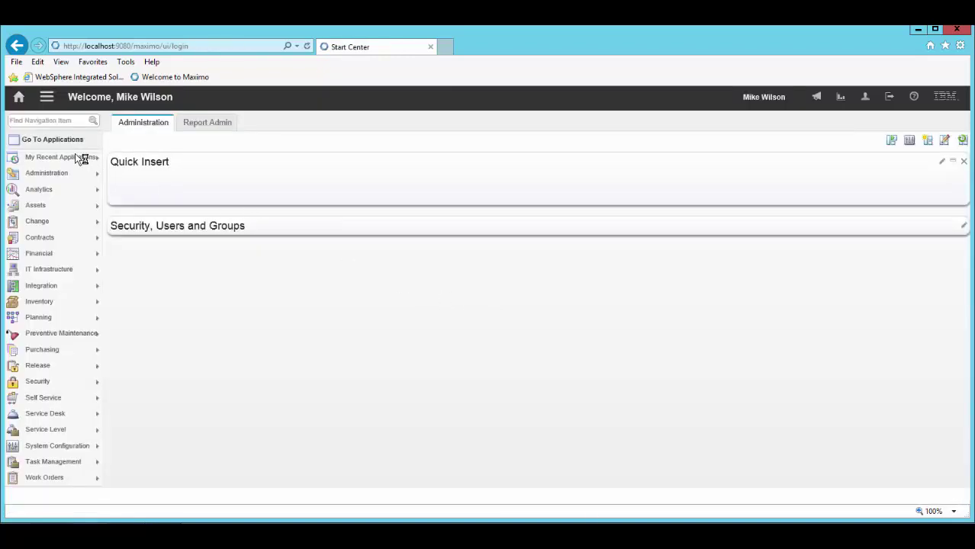
mouse_move(108, 161)
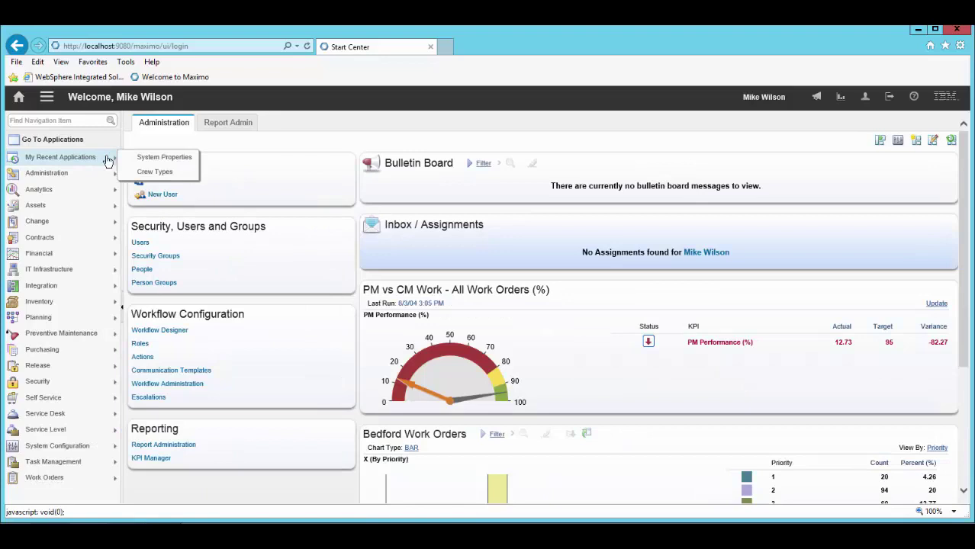
left_click(156, 157)
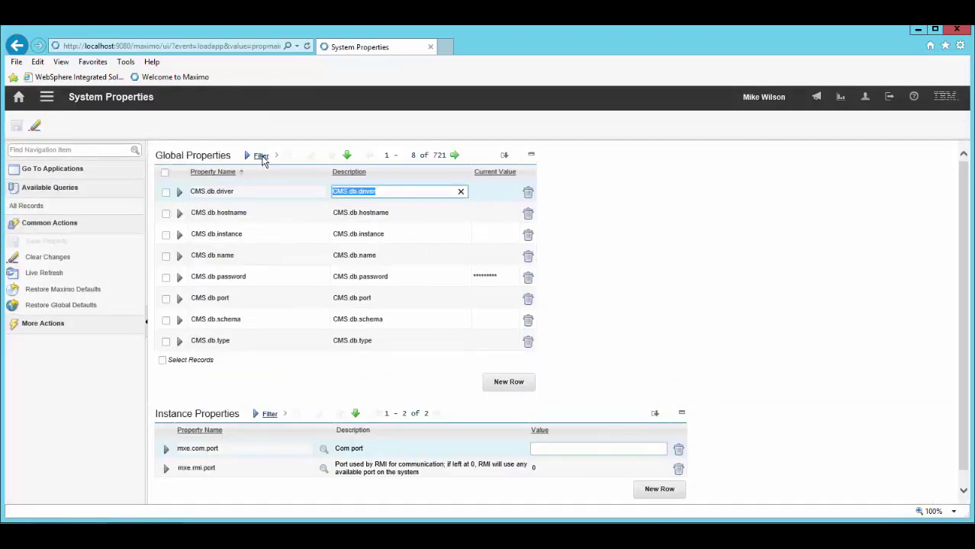
Filter the global properties by the property name mxe.webclient.skin.
left_click(261, 156)
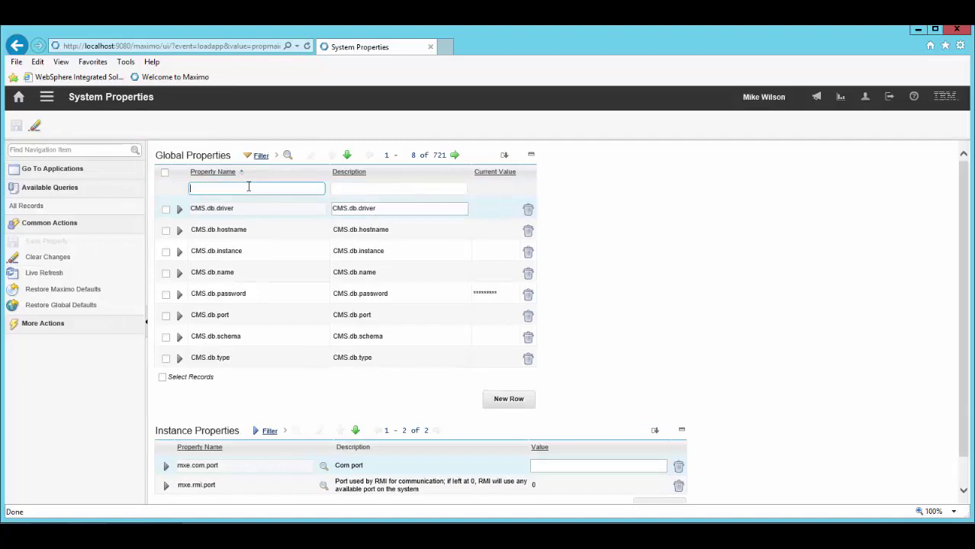
type("mxe.webclient.skin")
key("Return")
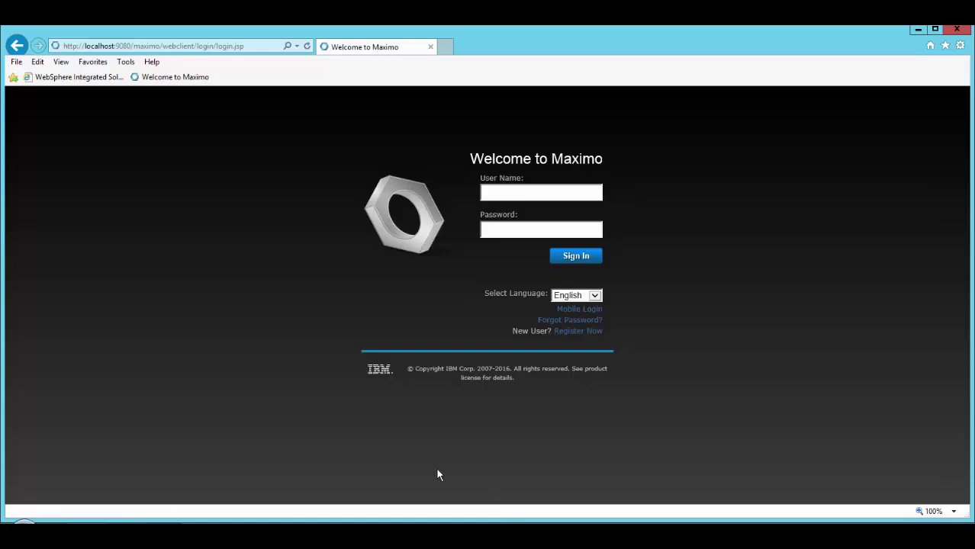
Look up the image file names of the nut icon and the IBM logo on the Maximo login page, without saving either picture.
right_click(387, 227)
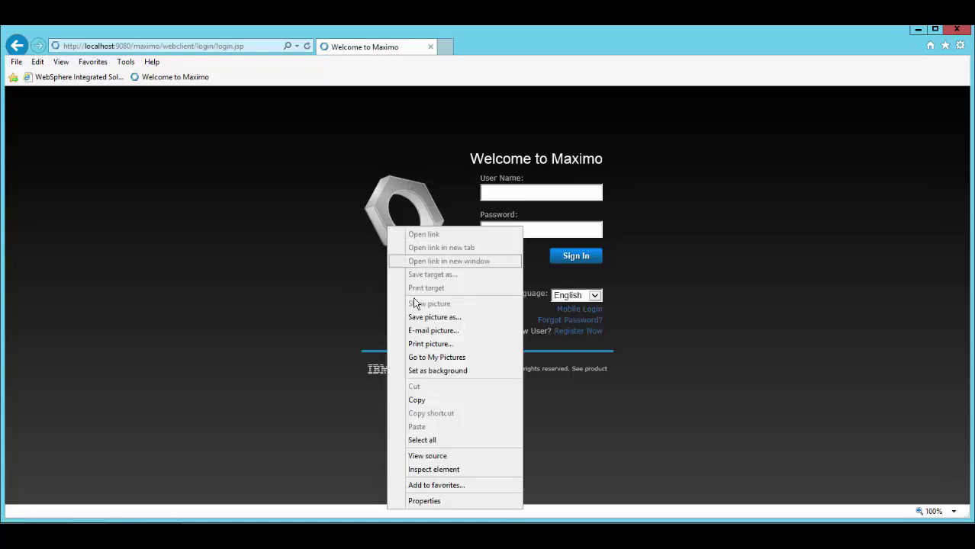
left_click(415, 318)
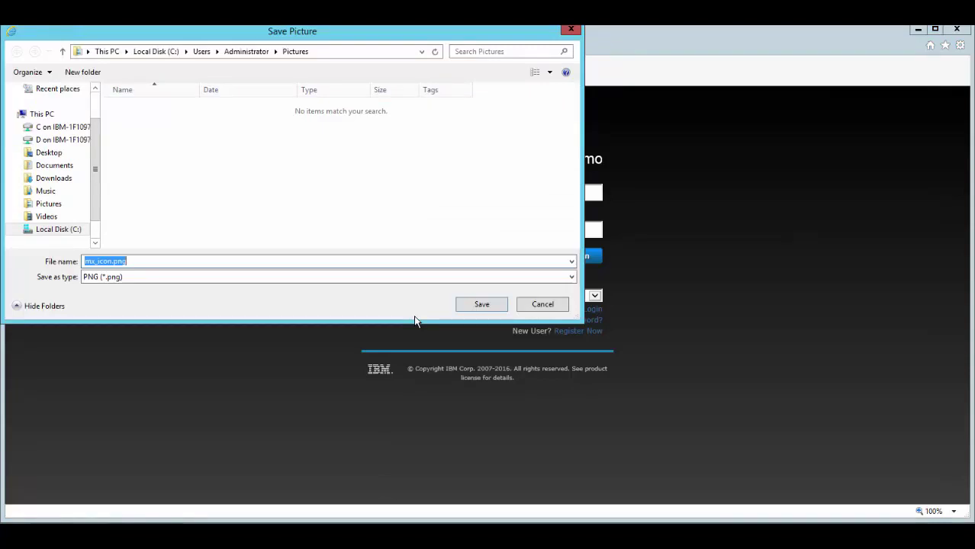
left_click(530, 305)
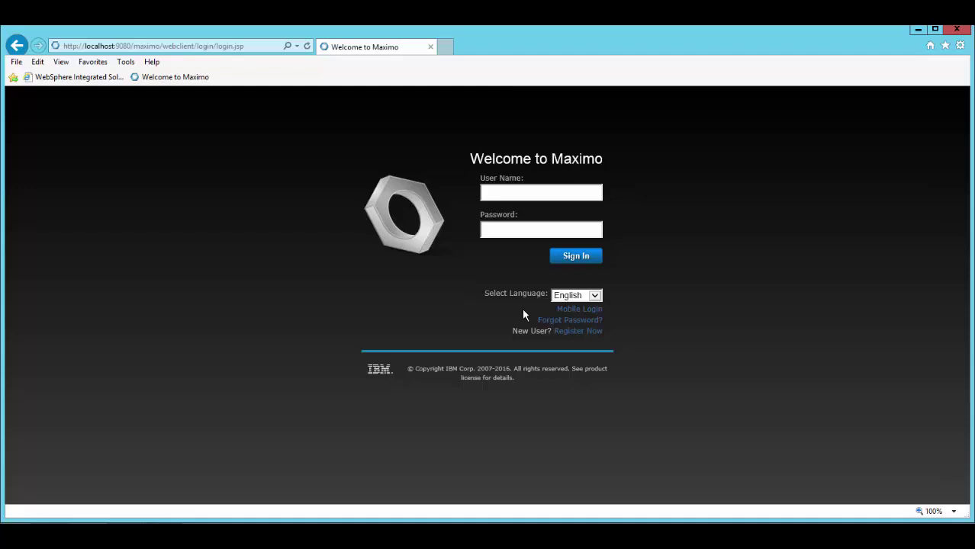
right_click(375, 374)
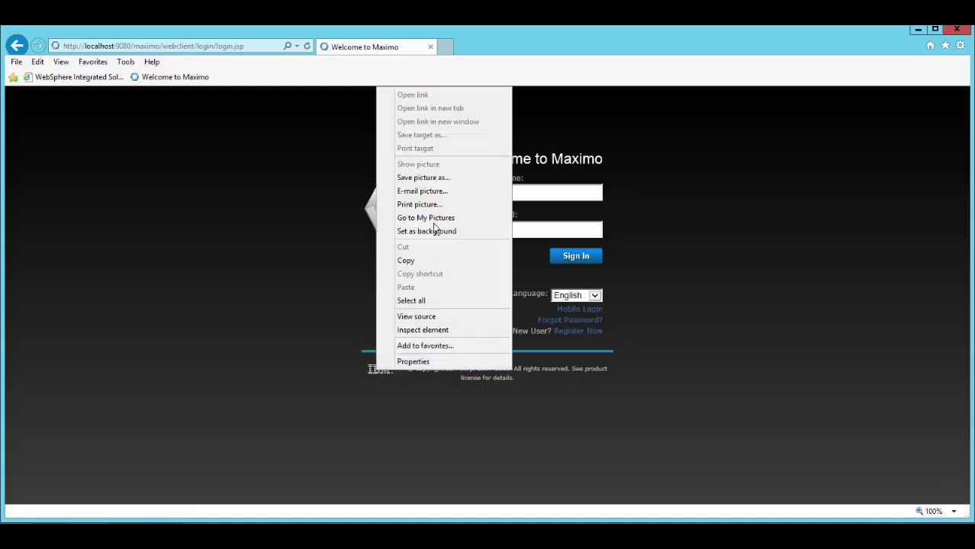
left_click(426, 180)
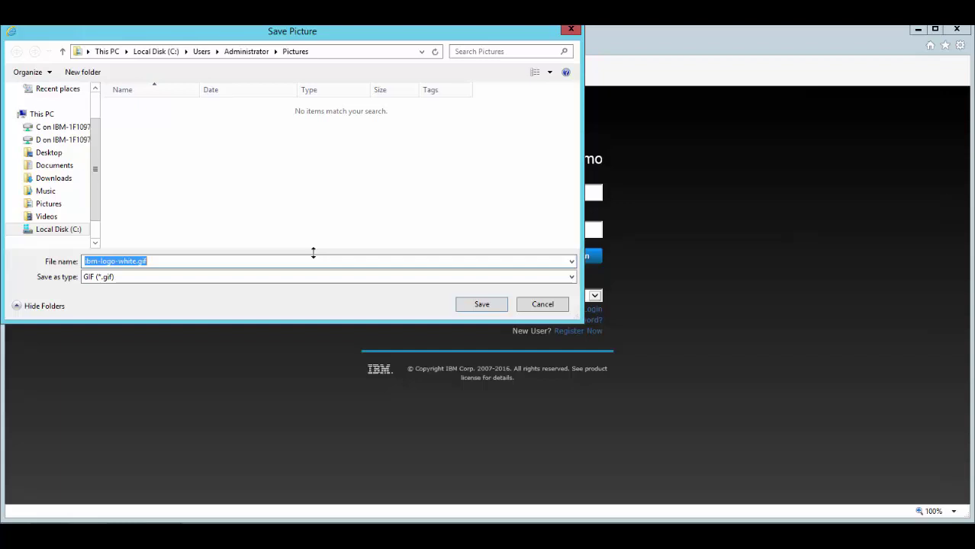
left_click(529, 308)
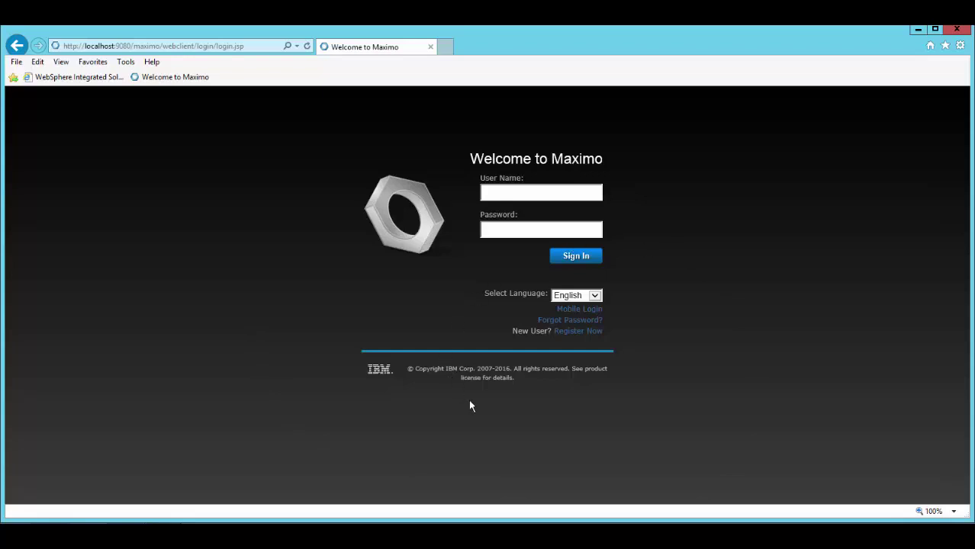
Switch to File Explorer and view throbber.gif and pet_store_api.png from the webmodule images folder, returning to the folder.
key("alt+Tab")
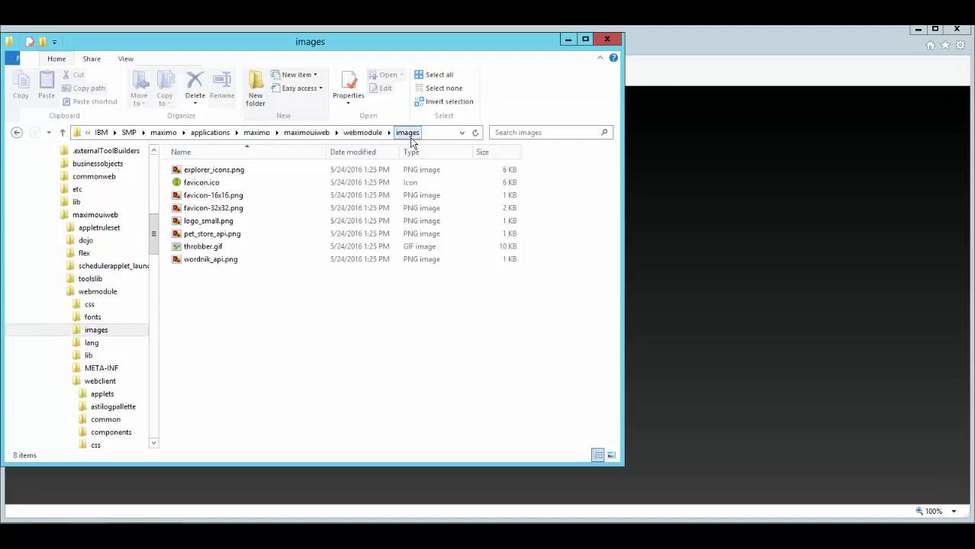
double_click(202, 247)
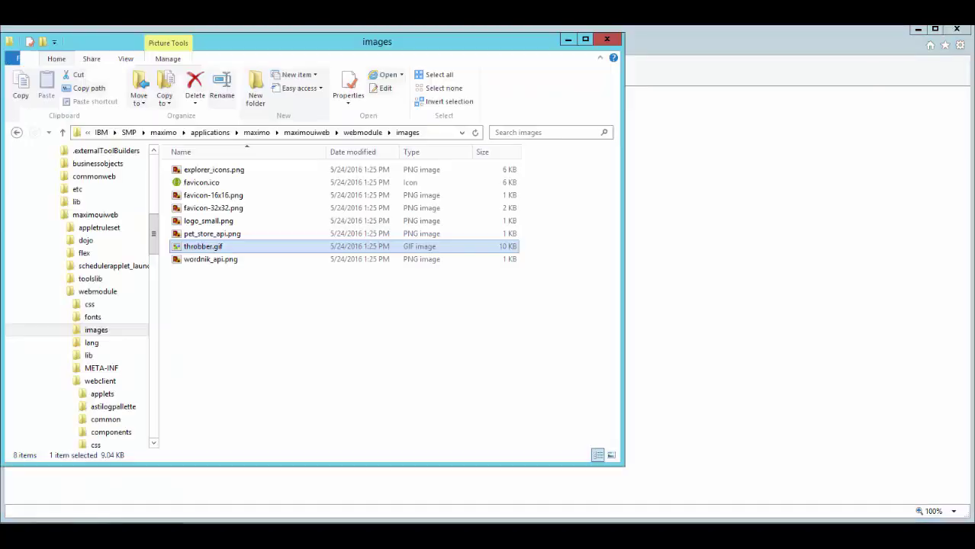
double_click(223, 235)
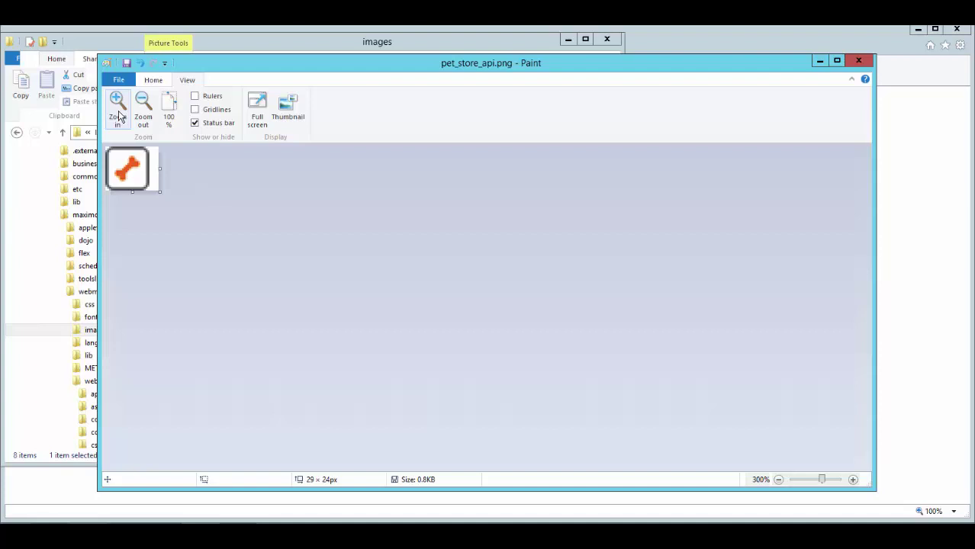
key("alt+Tab")
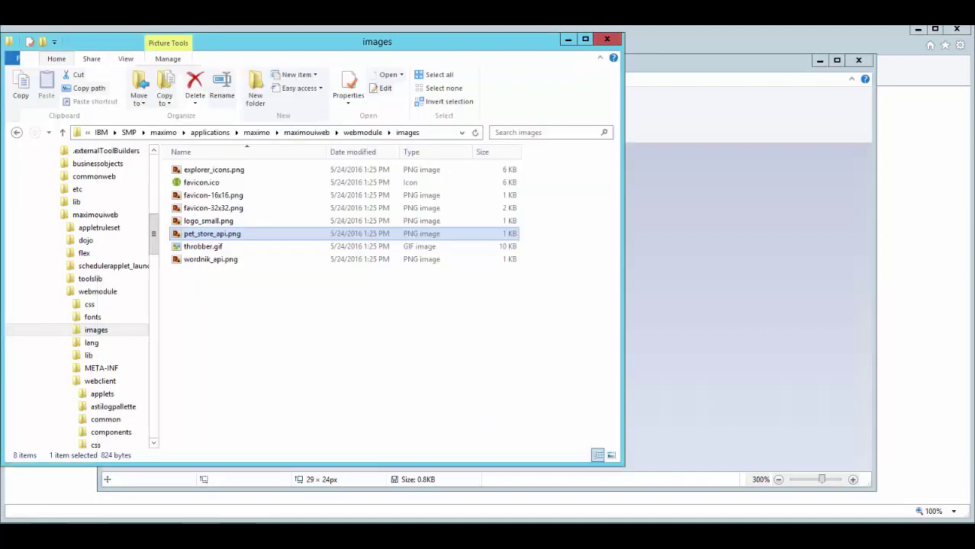
Go to the images folder inside webclient and open wait_grey.gif for viewing.
left_click(100, 381)
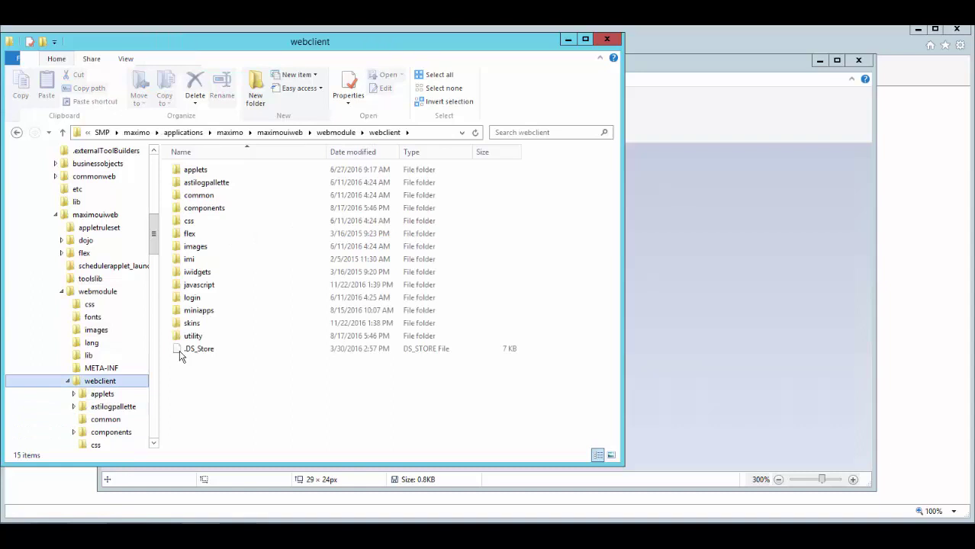
double_click(196, 247)
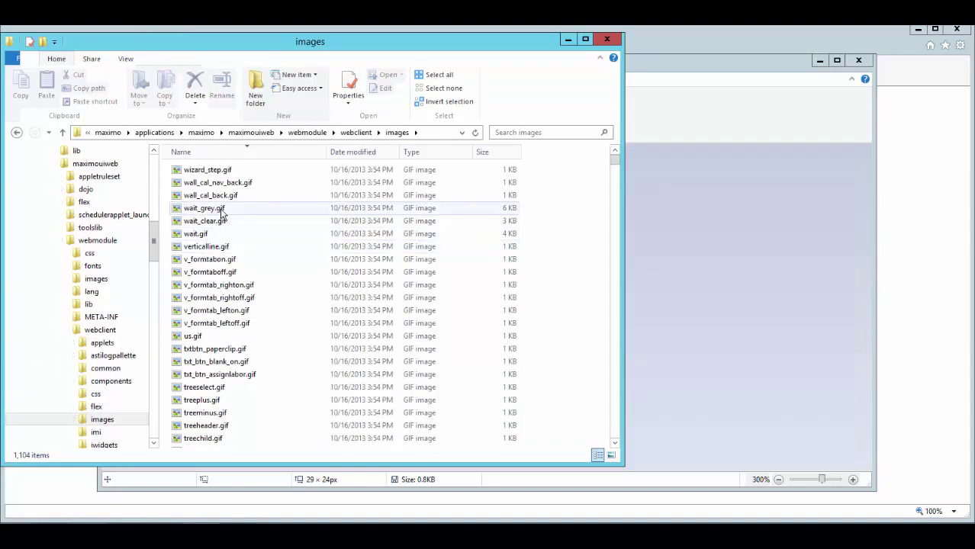
left_click(223, 210)
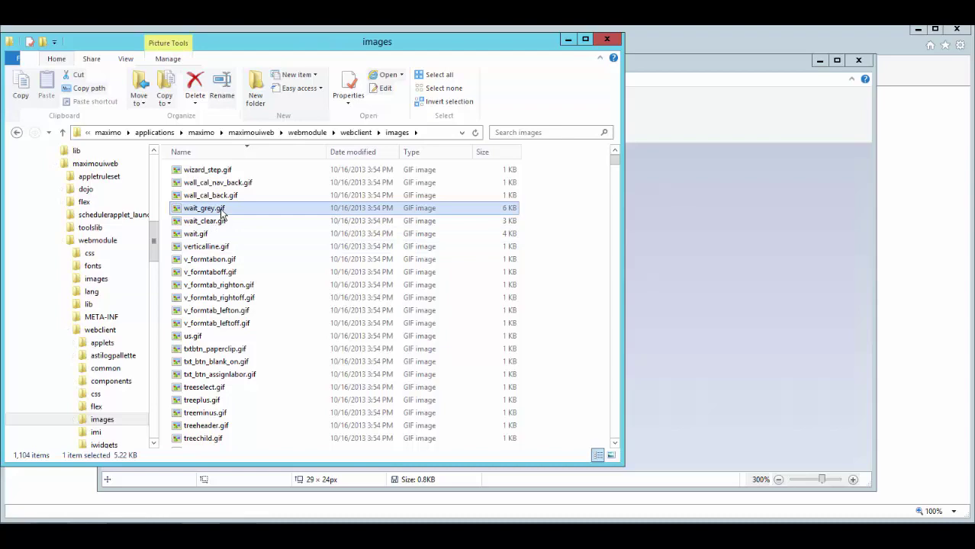
double_click(222, 211)
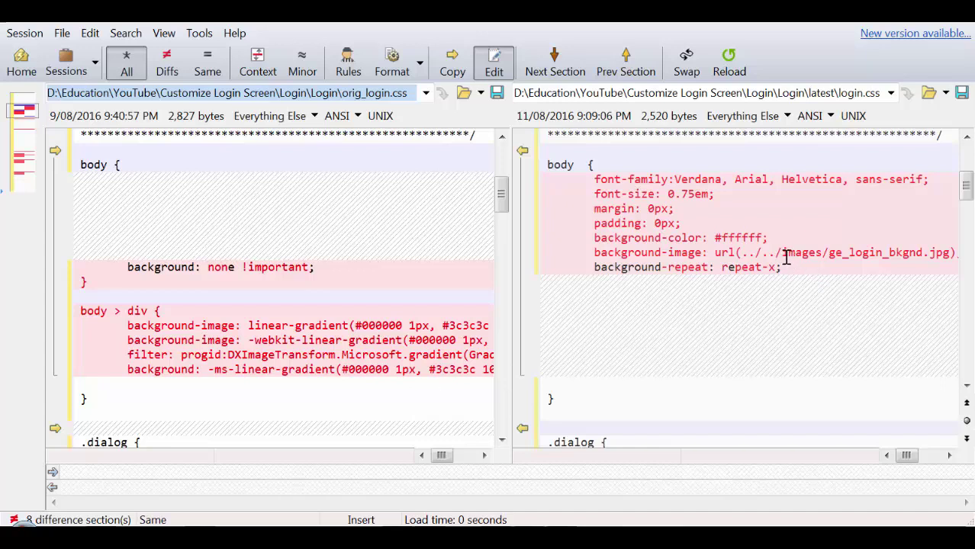
Examine the body background image, body background color and .dialog text color in the latest login.css against the original.
left_click_drag(830, 252, 946, 253)
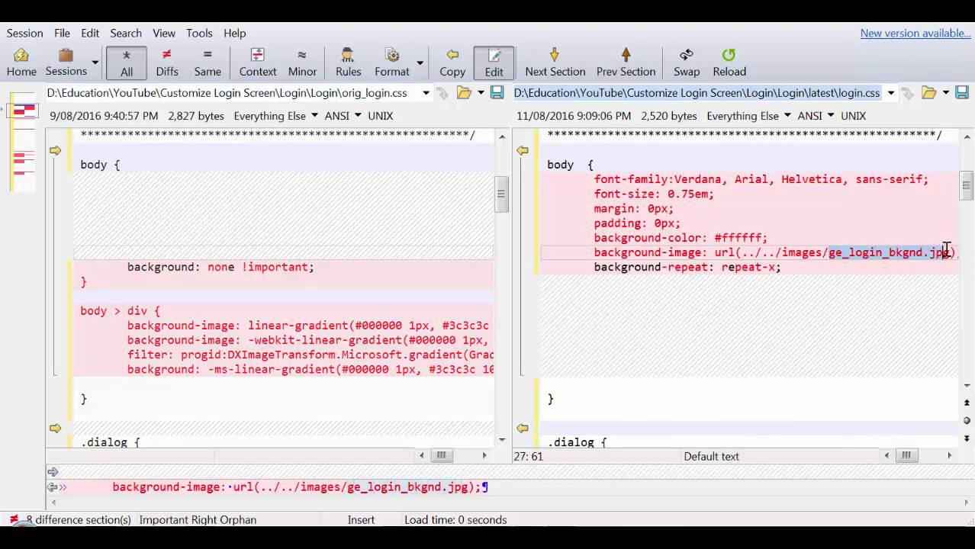
double_click(748, 237)
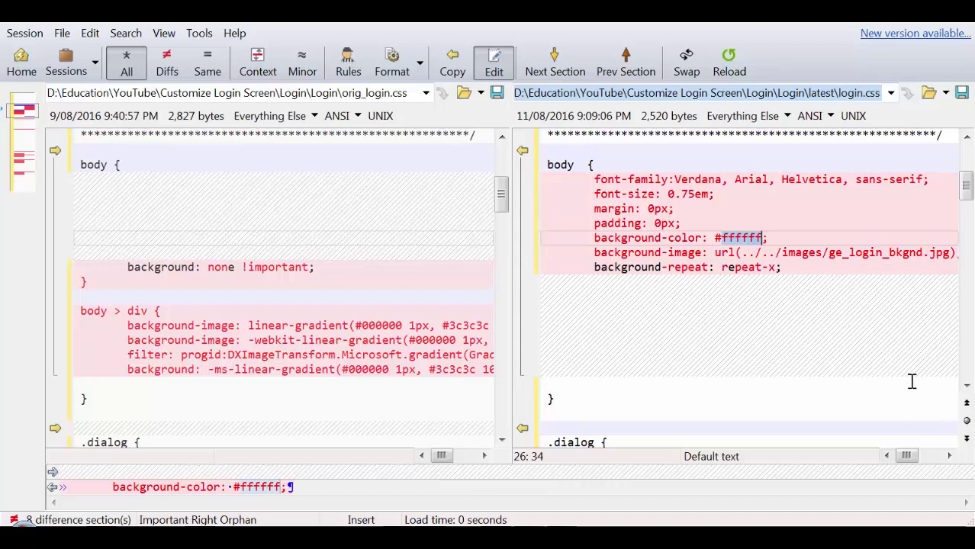
scroll(911, 381, "down", 5)
double_click(676, 267)
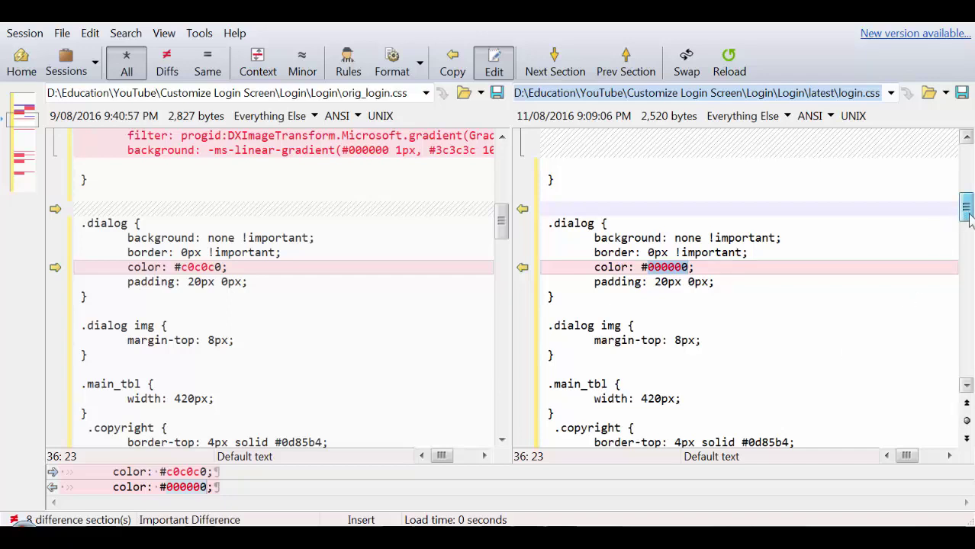
Review the remaining login.css differences for the copyright text, product name, label and .tiv_btn background color.
left_click_drag(969, 219, 971, 230)
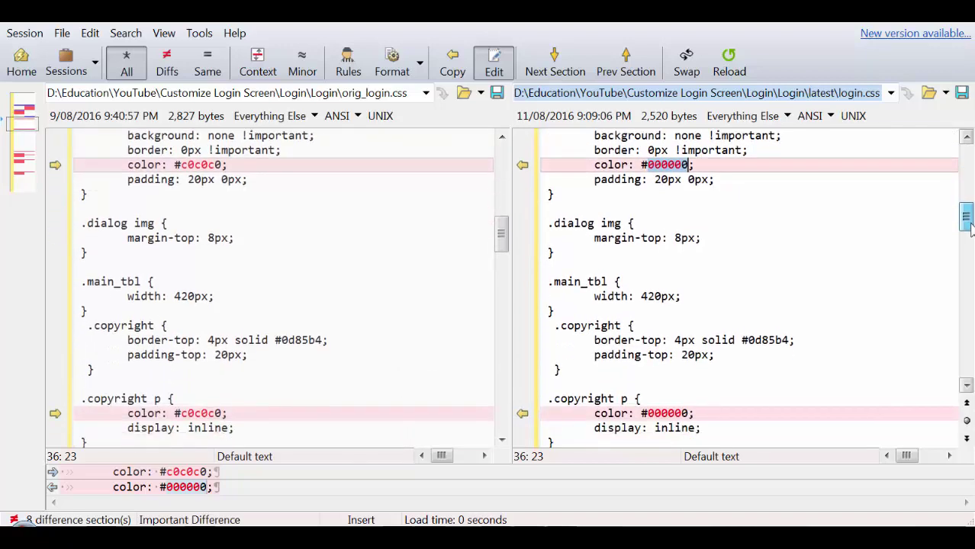
scroll(878, 327, "down", 10)
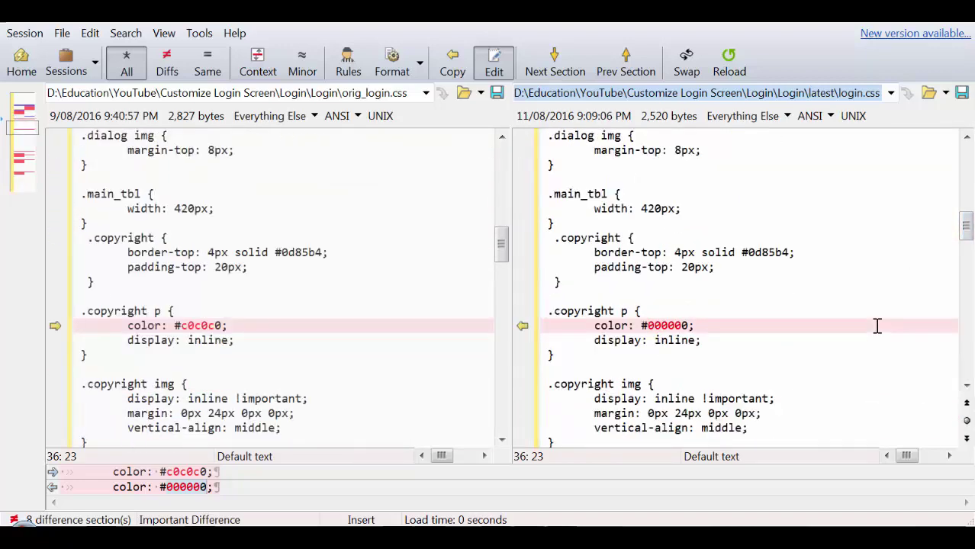
scroll(878, 326, "down", 5)
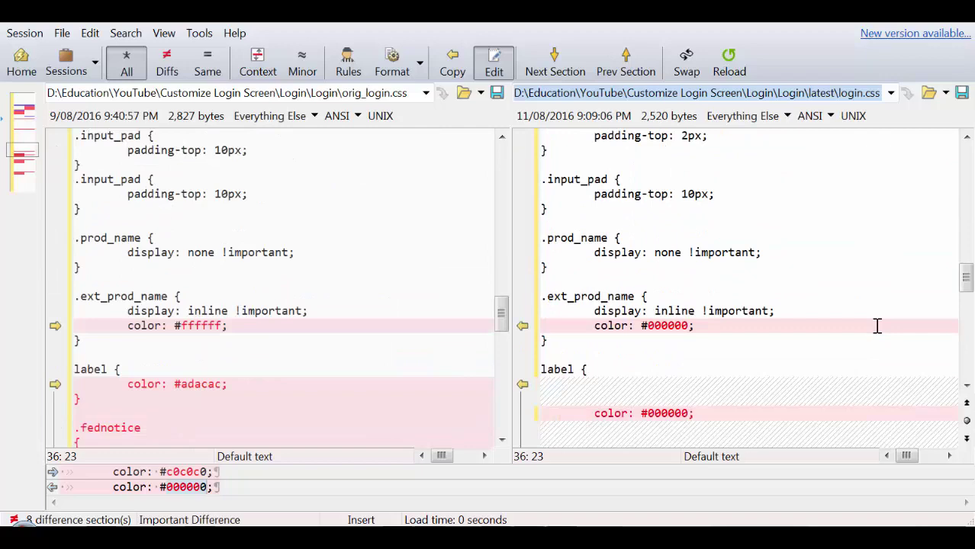
scroll(877, 327, "down", 3)
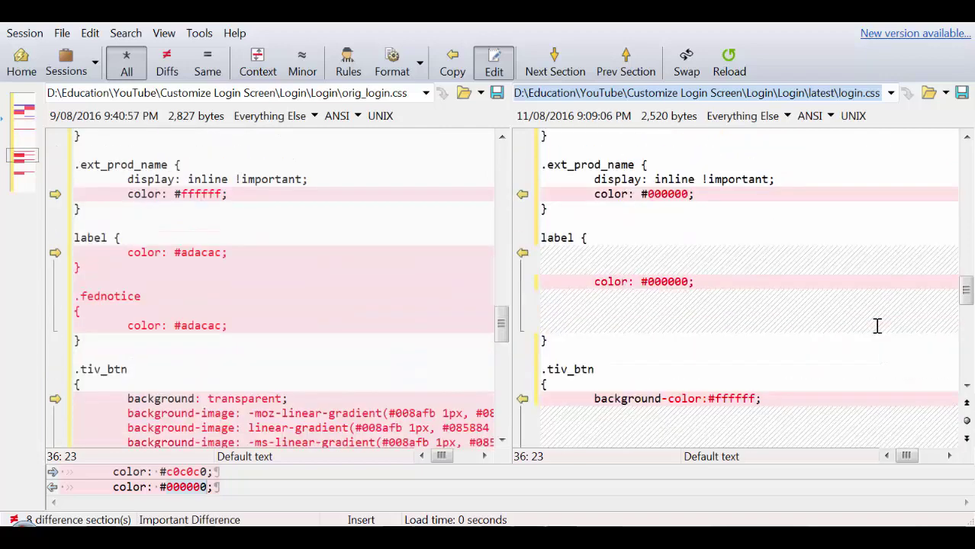
scroll(878, 327, "down", 2)
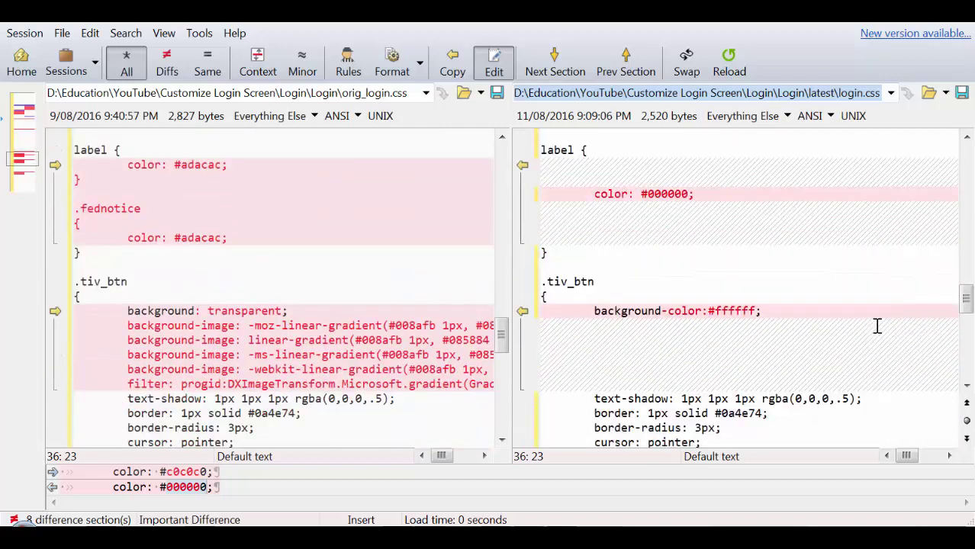
double_click(744, 312)
scroll(880, 315, "down", 10)
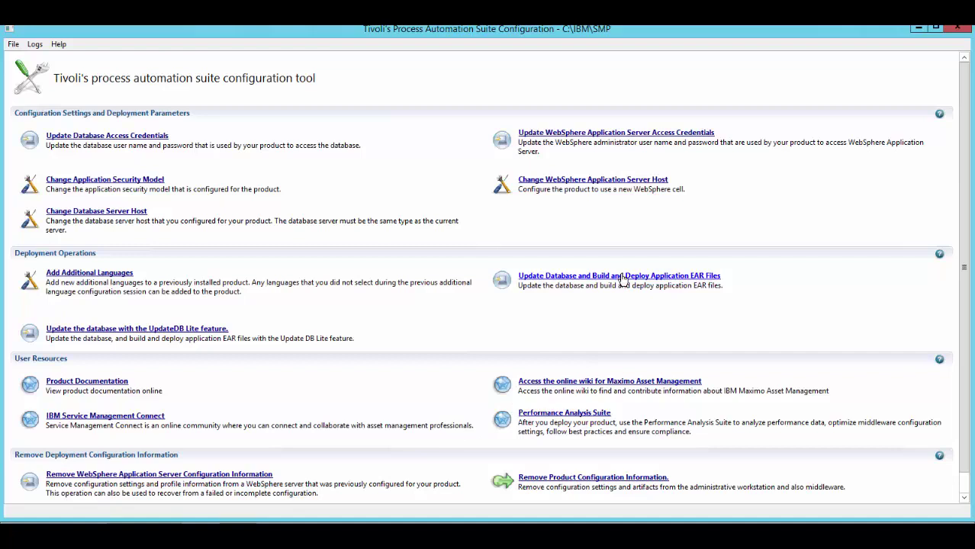
Run the database update and the application EAR build and deployment in the Tivoli configuration tool, and switch to the Maximo login page in Internet Explorer.
left_click(623, 281)
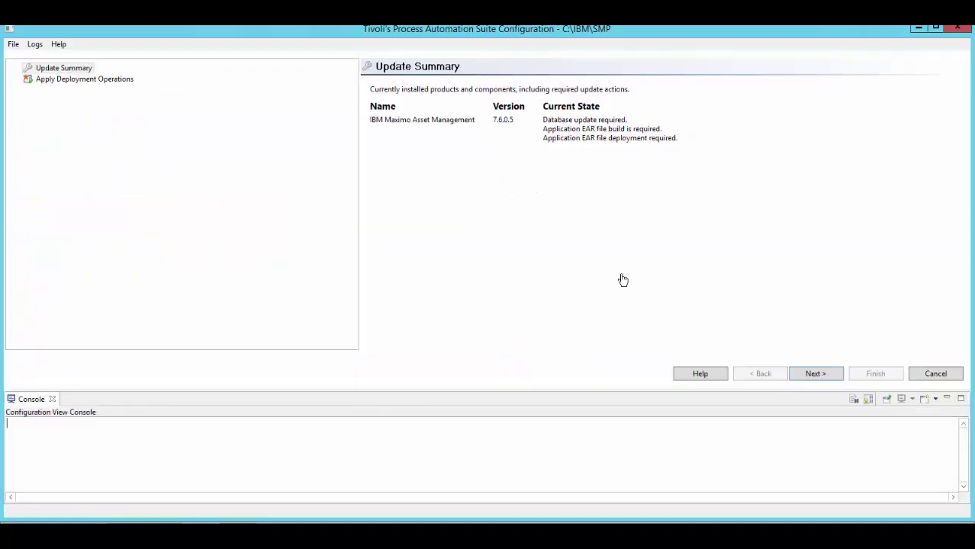
left_click(806, 374)
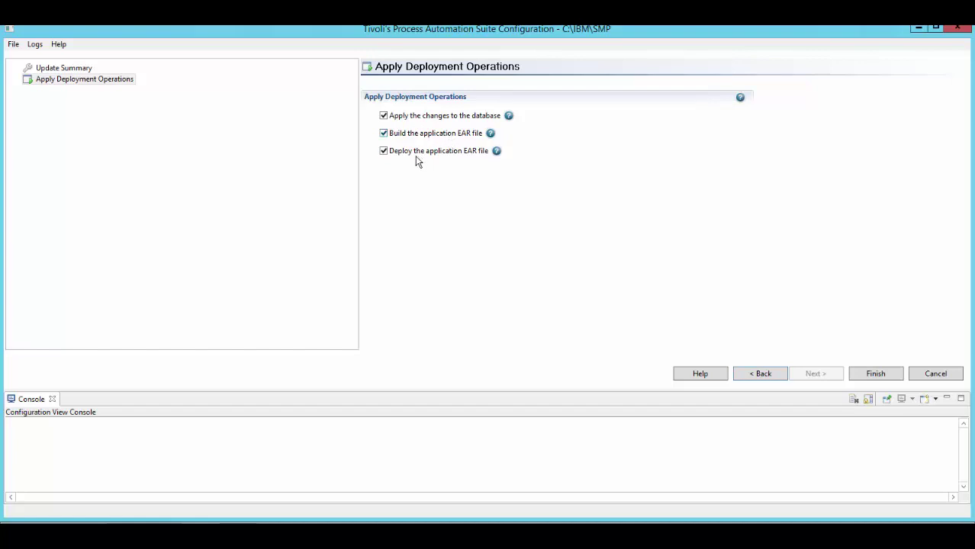
left_click(870, 374)
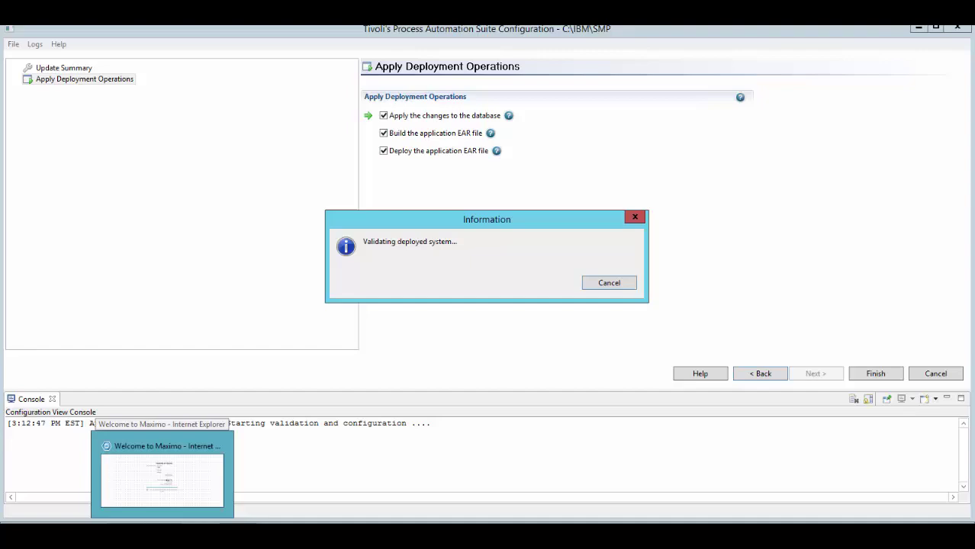
left_click(162, 534)
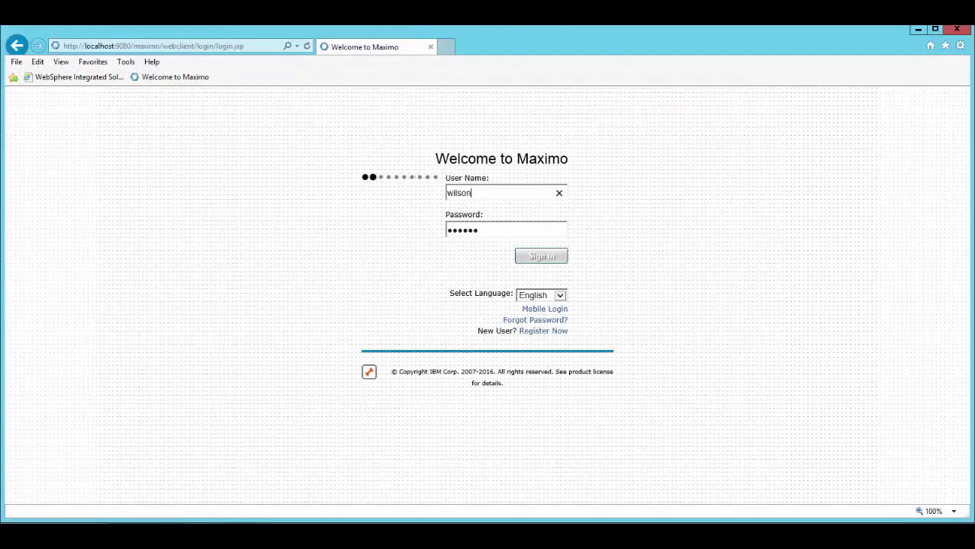